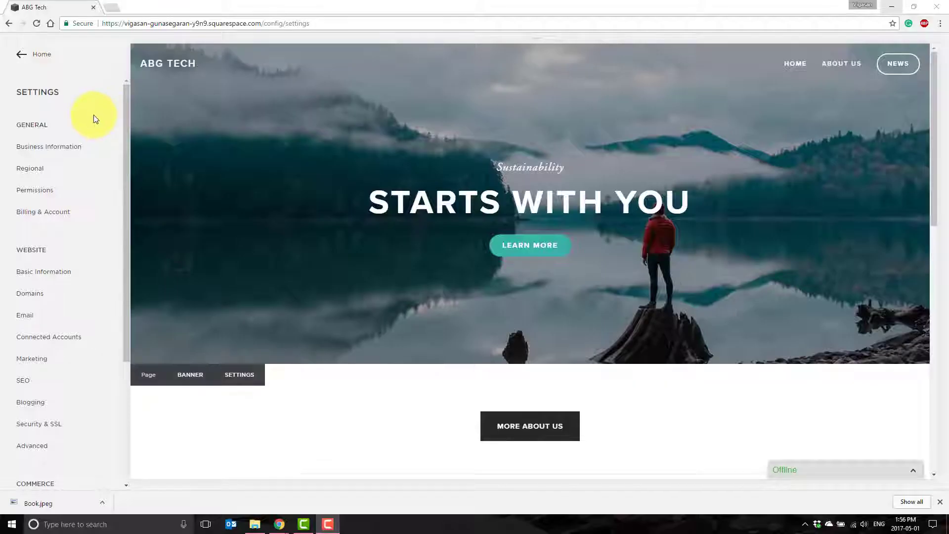
Go back from Settings to the main menu, showing the ABG Tech 'Sustainability — Starts With You' home page.
{"action": "left_click", "coordinate": [19, 58]}
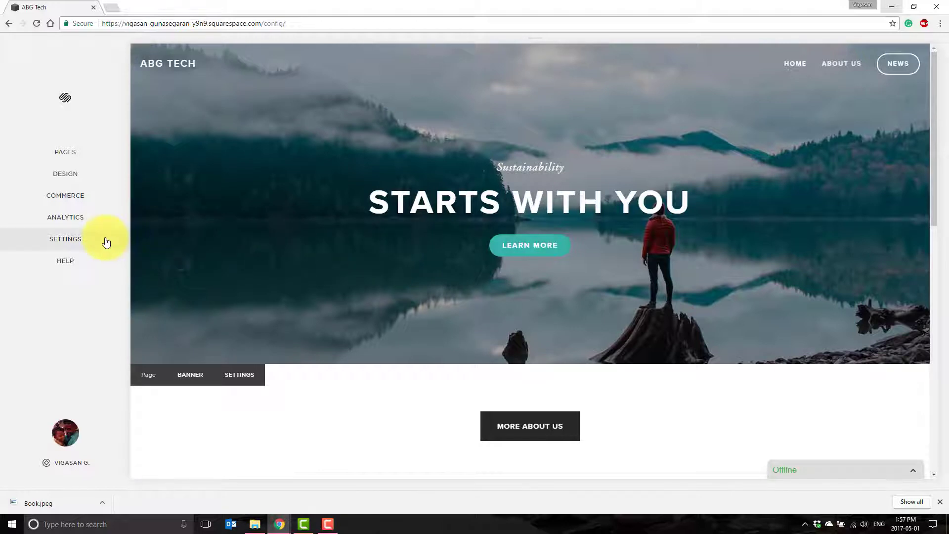
{"action": "scroll", "coordinate": [402, 303], "scroll_direction": "down", "scroll_amount": 10}
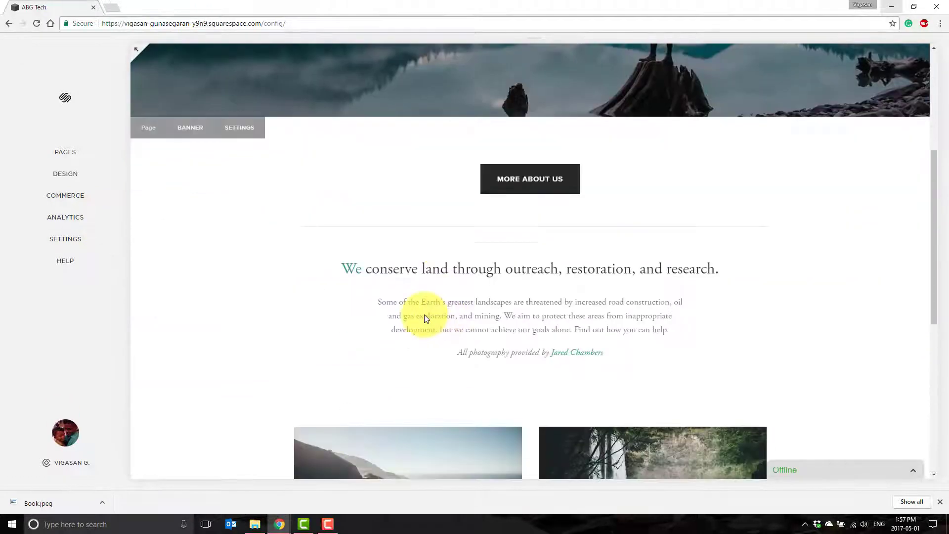
{"action": "scroll", "coordinate": [346, 303], "scroll_direction": "up", "scroll_amount": 6}
{"action": "scroll", "coordinate": [346, 302], "scroll_direction": "up", "scroll_amount": 5}
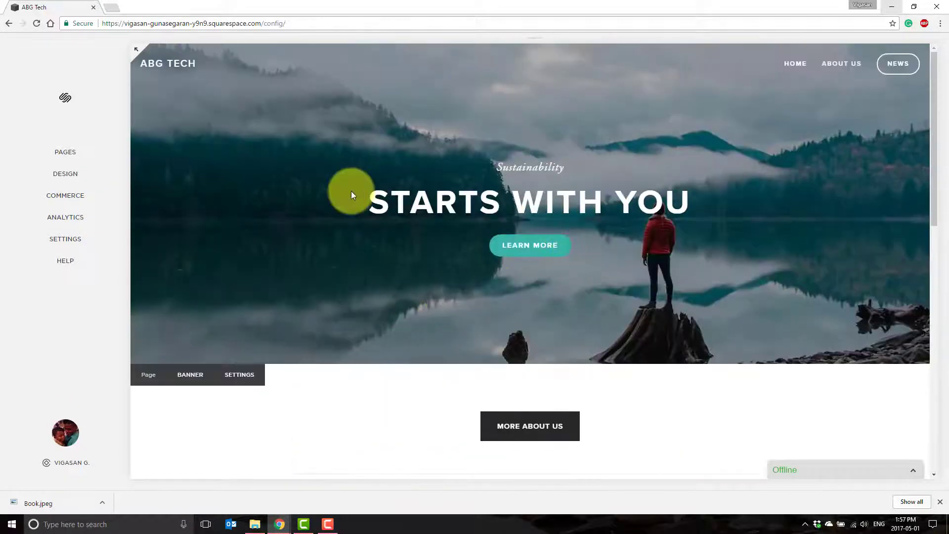
Look over the Advanced > Code Injection settings, then back out to the main site menu.
{"action": "left_click", "coordinate": [65, 241]}
{"action": "left_click", "coordinate": [59, 443]}
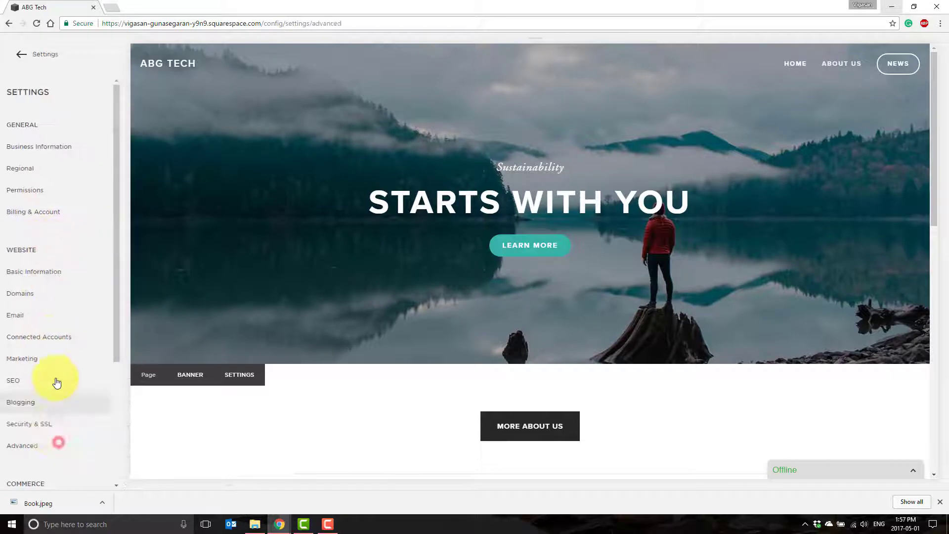
{"action": "left_click", "coordinate": [48, 260]}
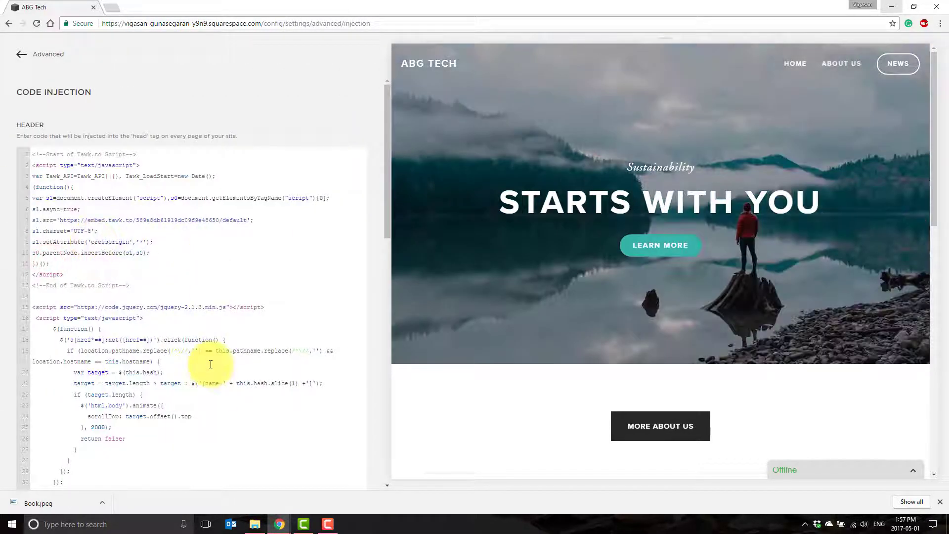
{"action": "scroll", "coordinate": [223, 346], "scroll_direction": "down", "scroll_amount": 1}
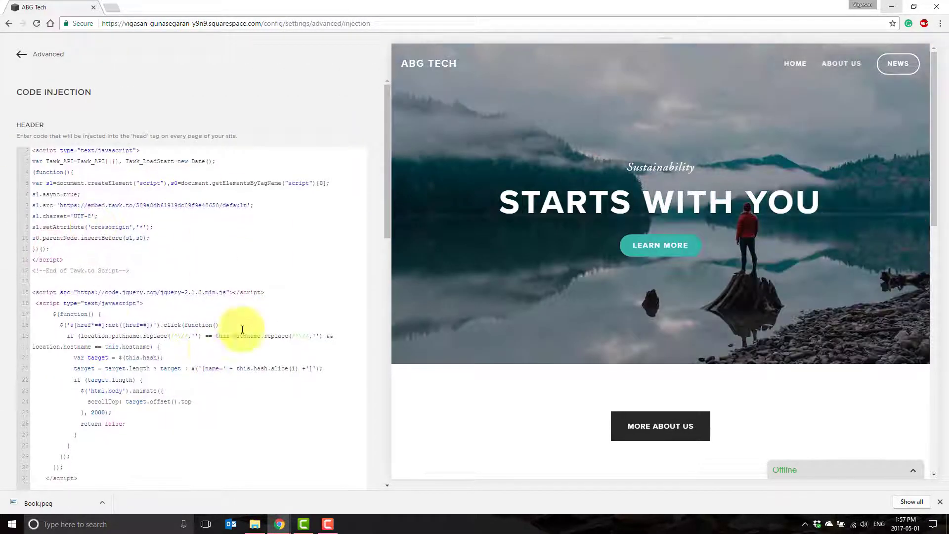
{"action": "left_click", "coordinate": [17, 55]}
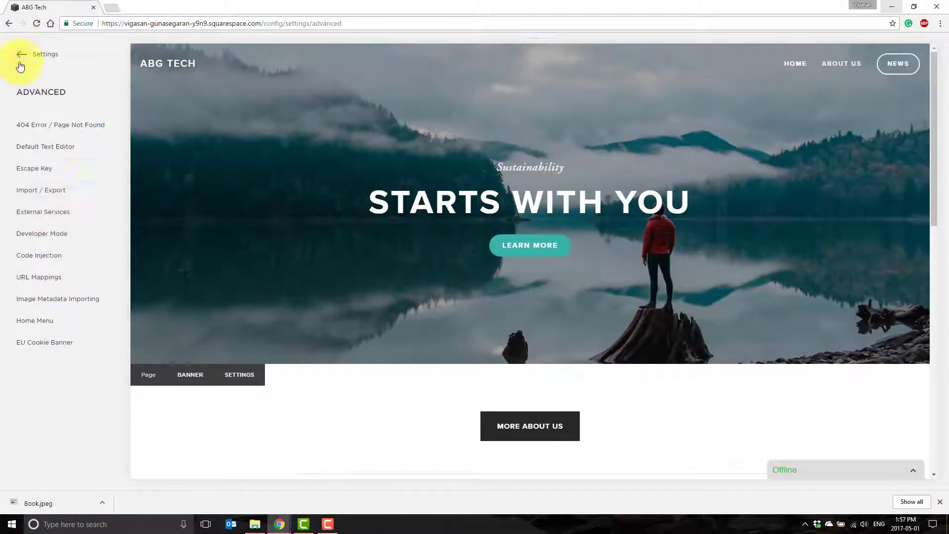
{"action": "left_click", "coordinate": [19, 53]}
{"action": "scroll", "coordinate": [32, 123], "scroll_direction": "down", "scroll_amount": 1}
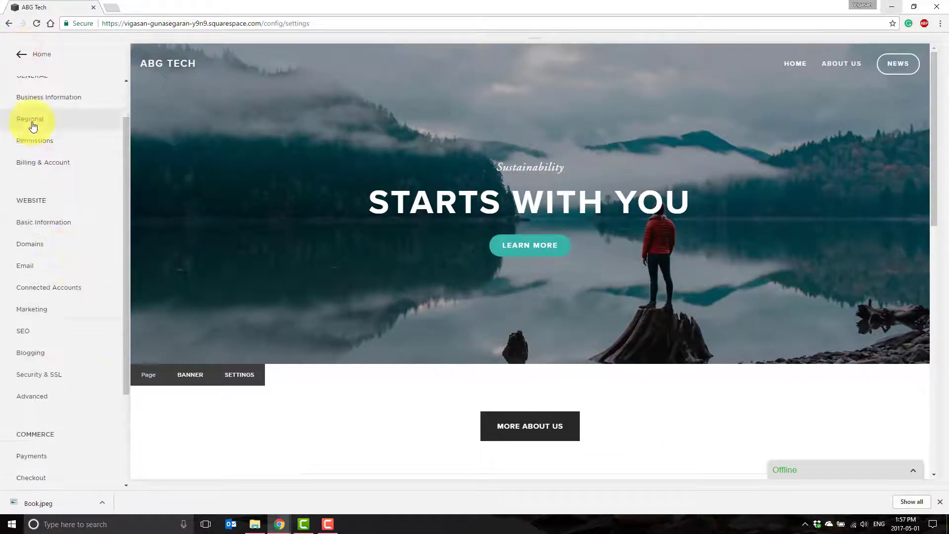
{"action": "left_click", "coordinate": [21, 53]}
Open Settings > Marketing > Promotional Pop-Up to preview 'Join our mailing list.'.
{"action": "left_click", "coordinate": [70, 238]}
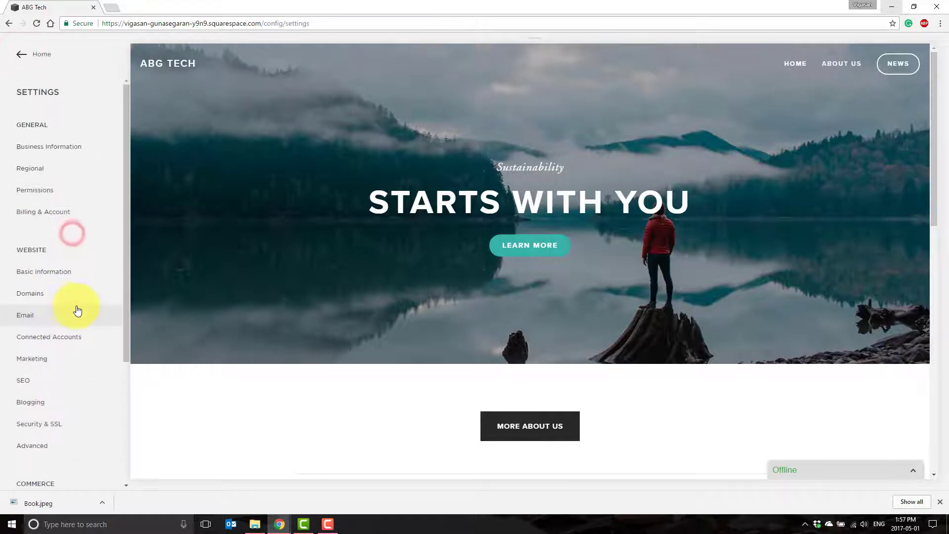
{"action": "scroll", "coordinate": [77, 314], "scroll_direction": "down", "scroll_amount": 3}
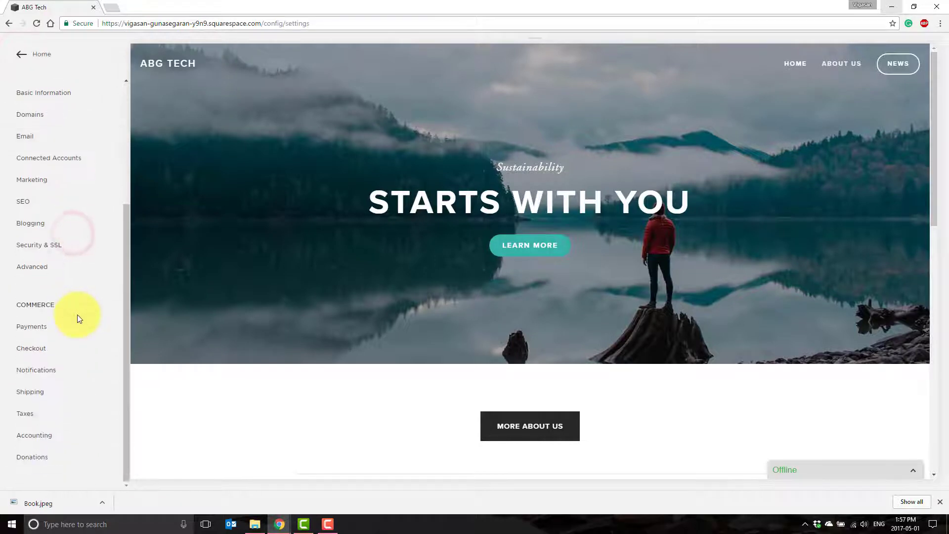
{"action": "left_click", "coordinate": [43, 180]}
{"action": "left_click", "coordinate": [84, 225]}
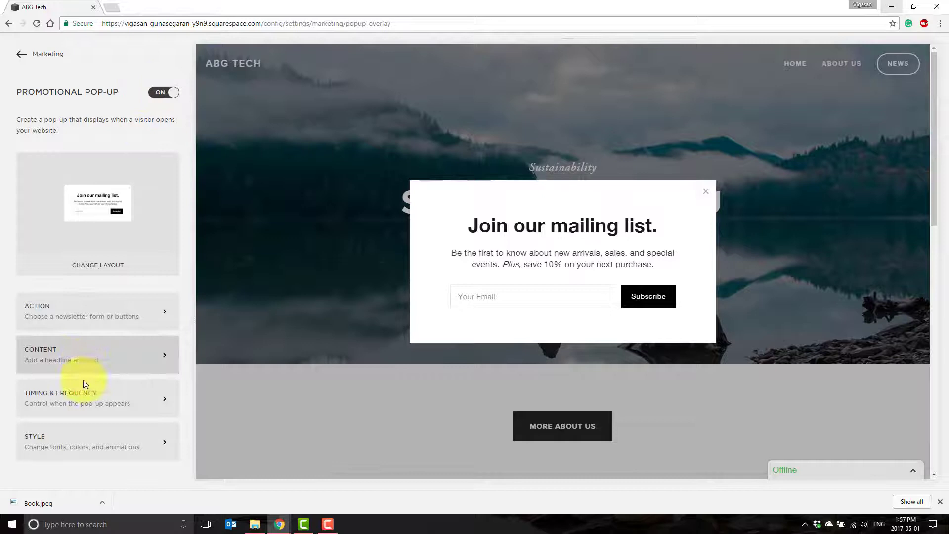
{"action": "left_click", "coordinate": [86, 404]}
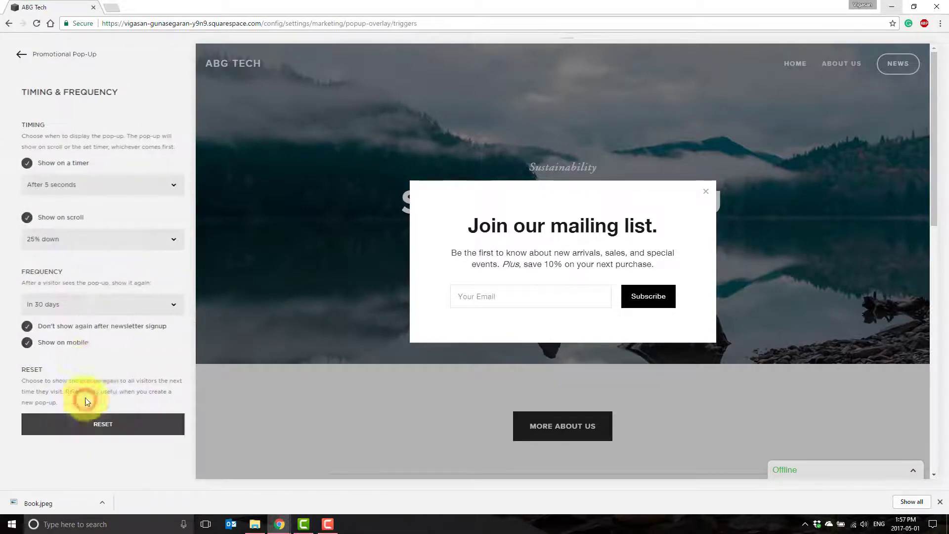
{"action": "left_click", "coordinate": [71, 187]}
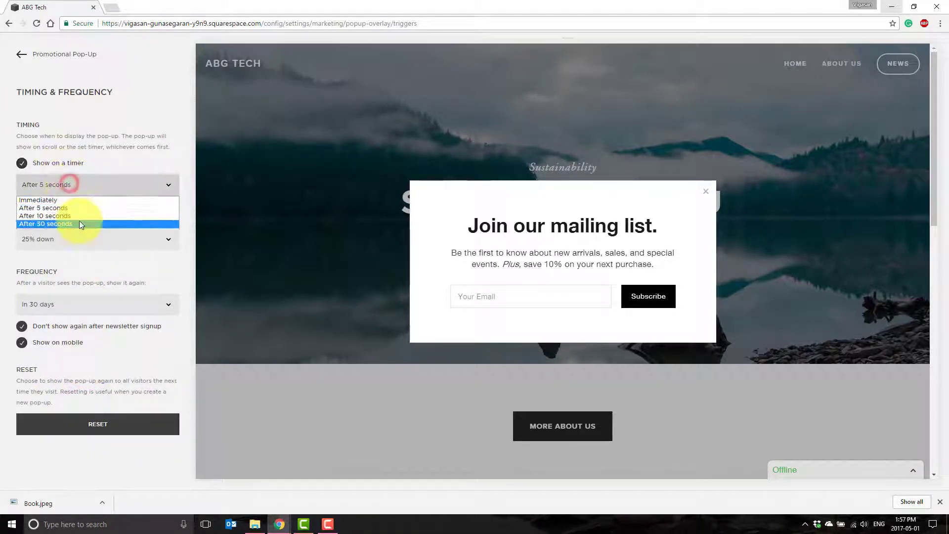
{"action": "left_click", "coordinate": [140, 132]}
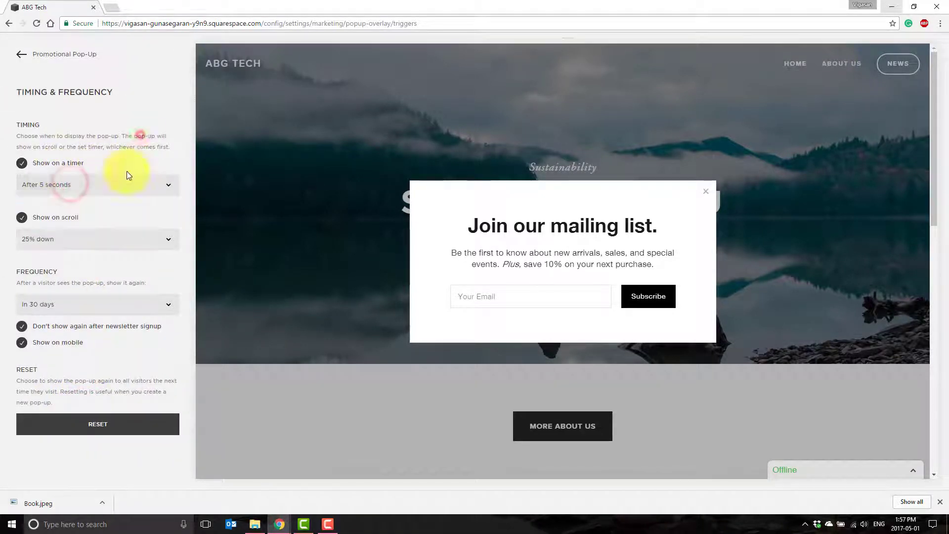
{"action": "left_click", "coordinate": [64, 243]}
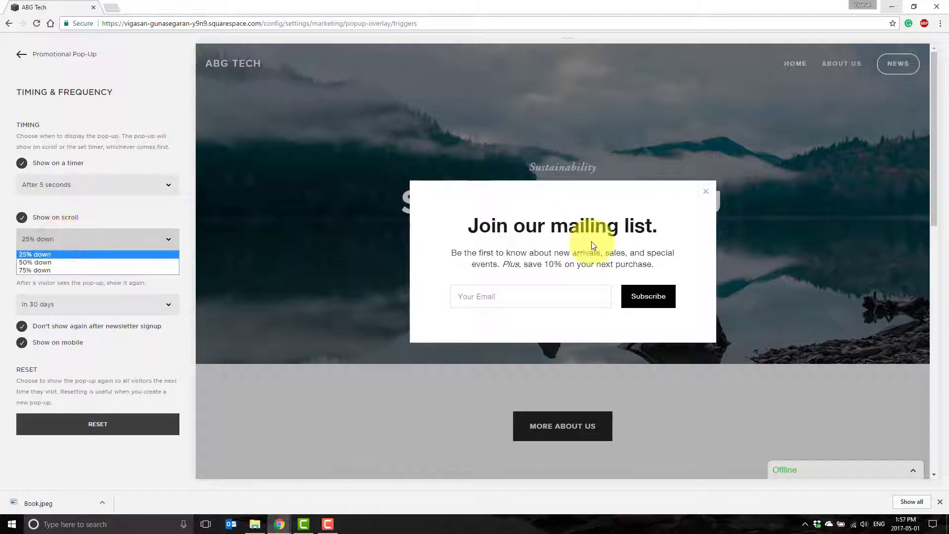
{"action": "left_click", "coordinate": [143, 228]}
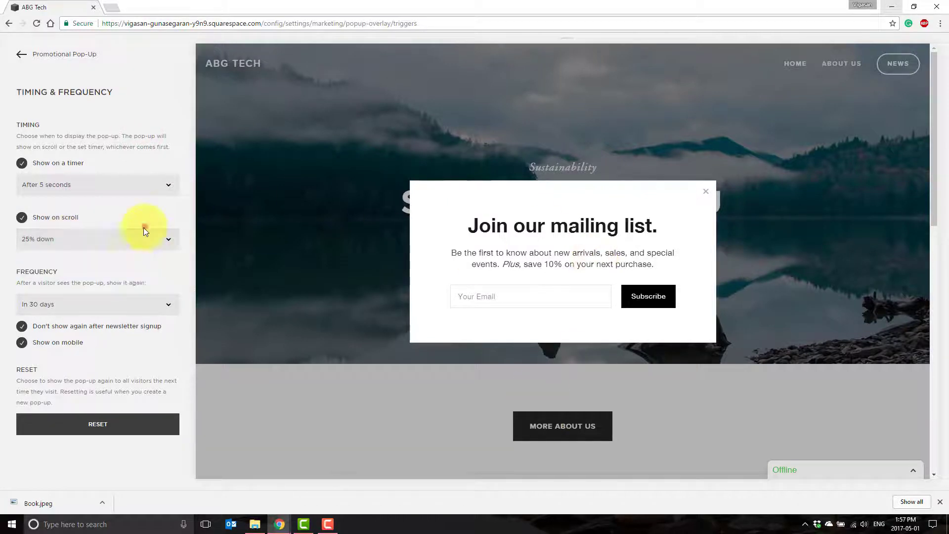
{"action": "left_click", "coordinate": [143, 305]}
{"action": "left_click", "coordinate": [750, 230]}
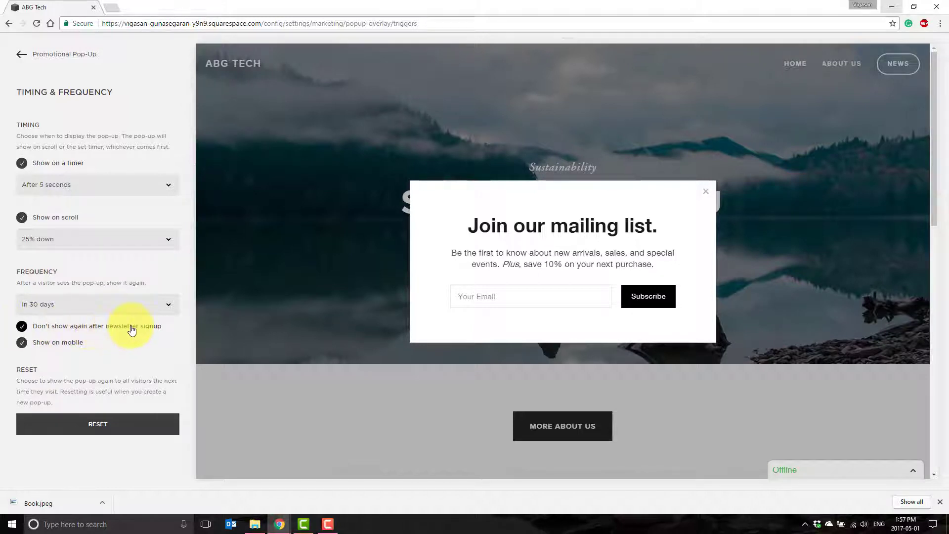
{"action": "left_click", "coordinate": [514, 296]}
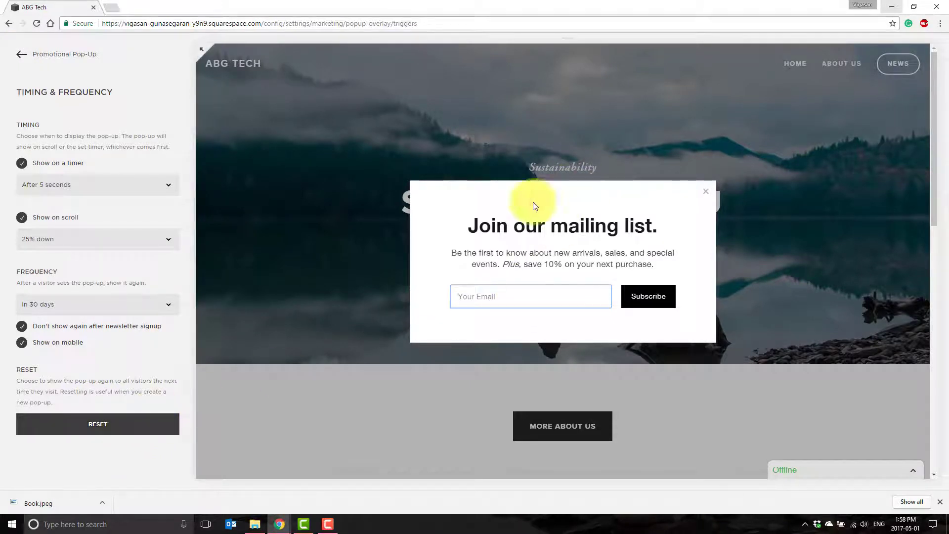
{"action": "left_click", "coordinate": [15, 50]}
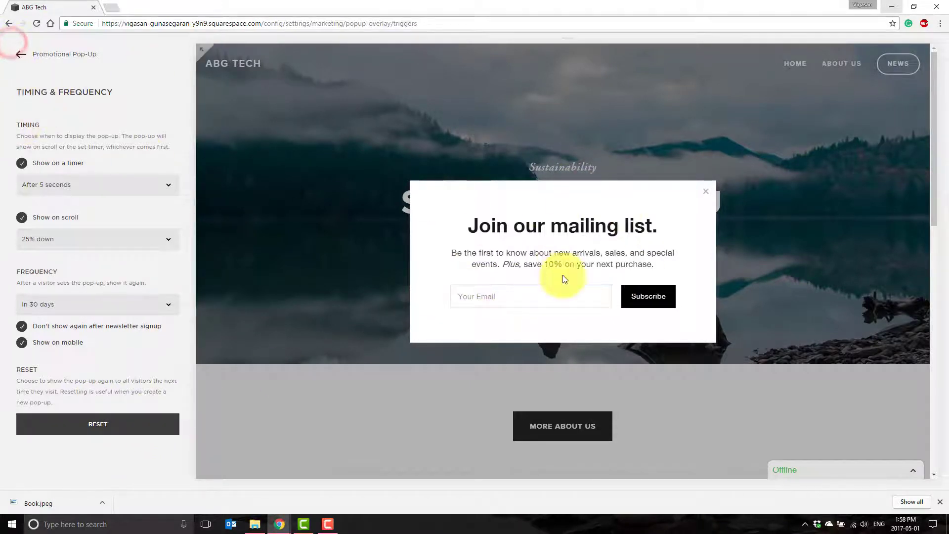
{"action": "left_click", "coordinate": [21, 55]}
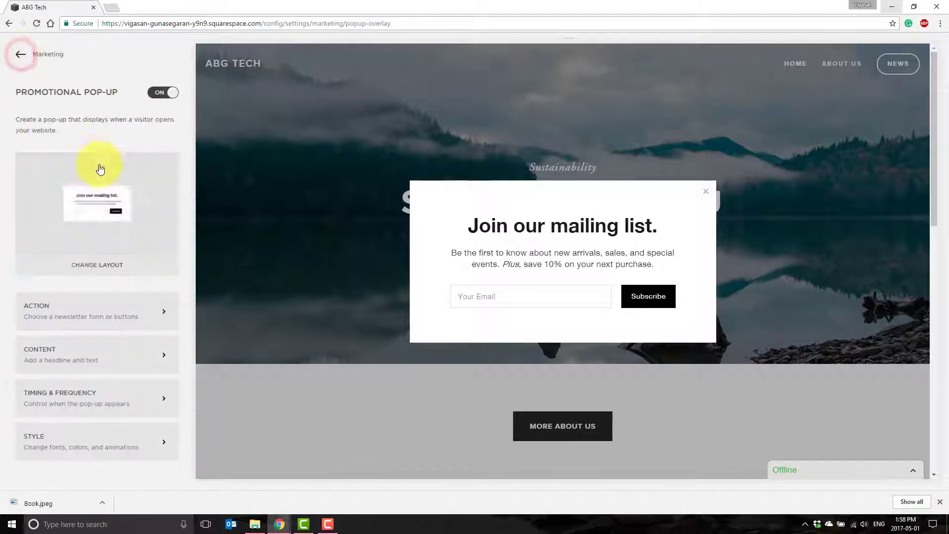
{"action": "left_click", "coordinate": [106, 320]}
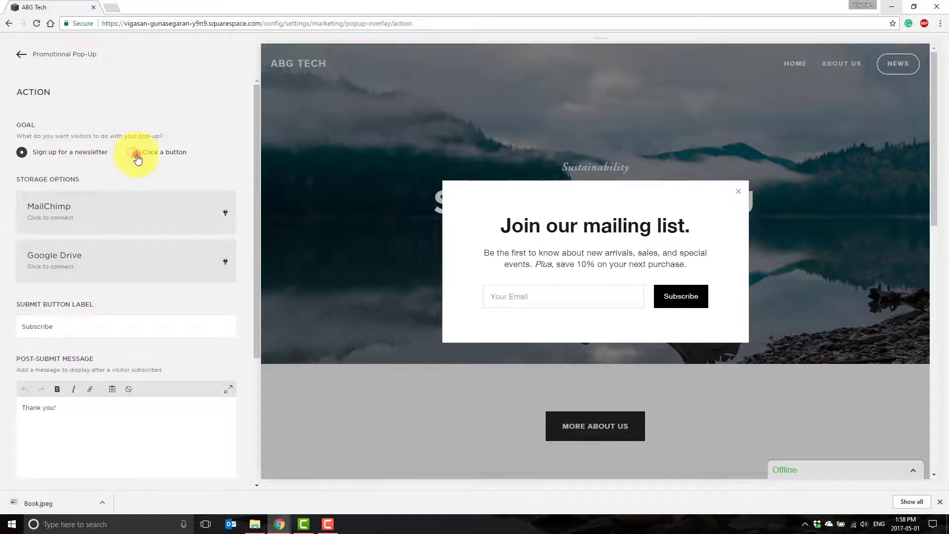
{"action": "left_click", "coordinate": [138, 157]}
{"action": "left_click", "coordinate": [55, 182]}
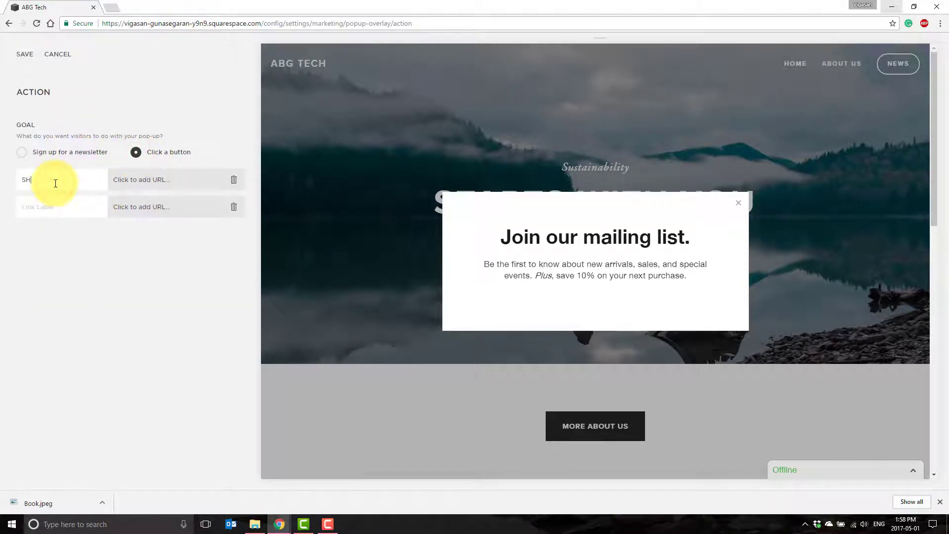
{"action": "type", "text": "SHOP NOW"}
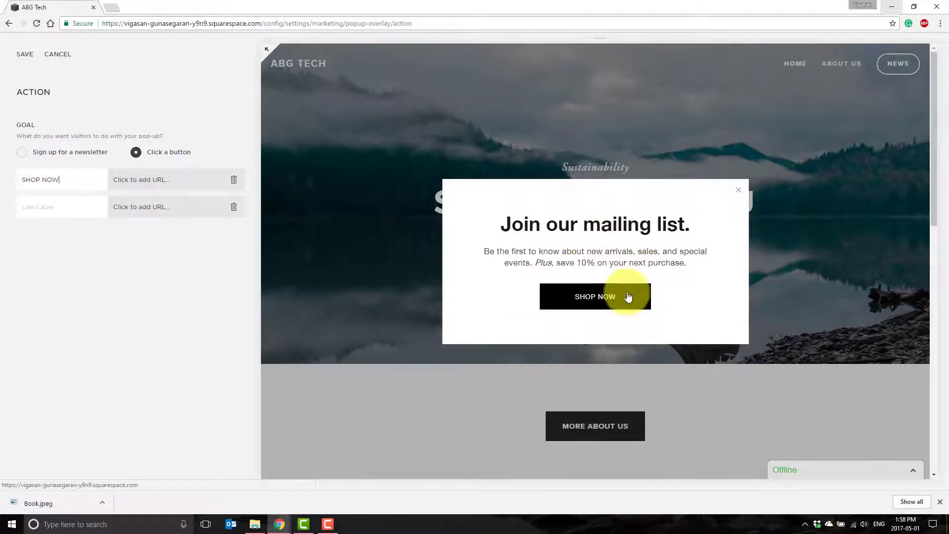
{"action": "left_click", "coordinate": [57, 53]}
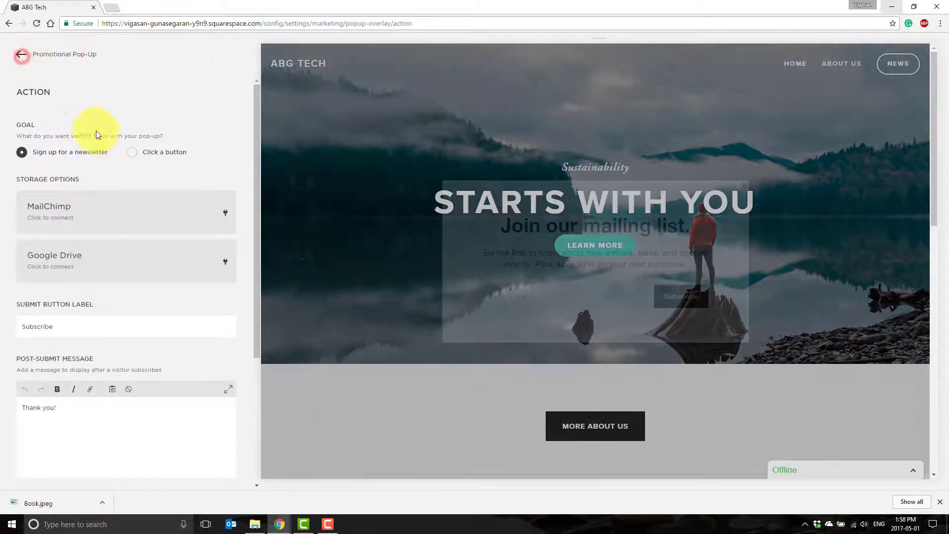
{"action": "left_click", "coordinate": [21, 55]}
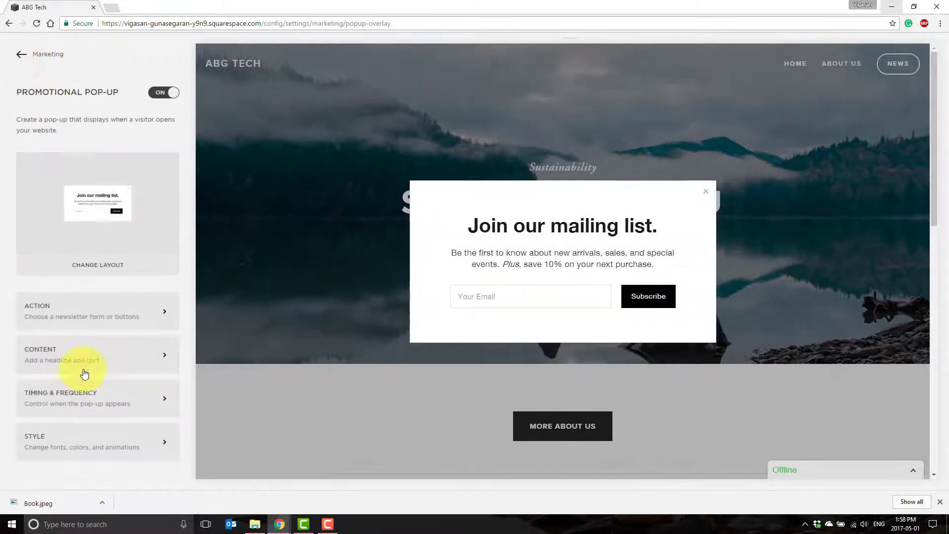
{"action": "left_click", "coordinate": [89, 401]}
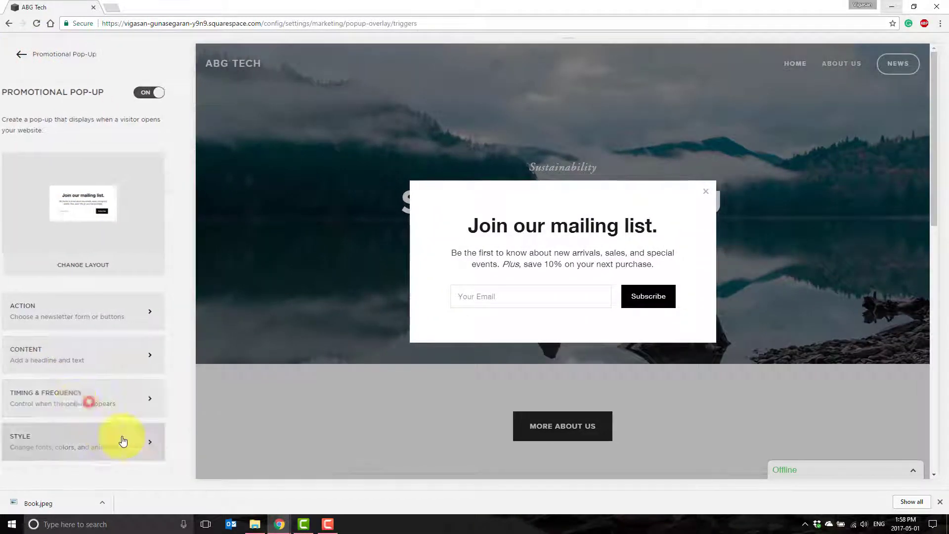
{"action": "left_click", "coordinate": [16, 52]}
{"action": "left_click", "coordinate": [74, 449]}
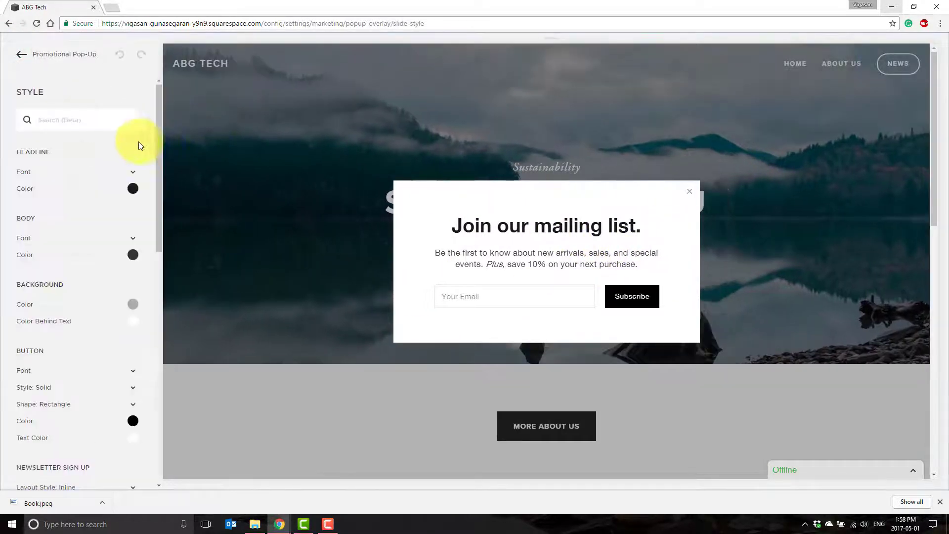
{"action": "scroll", "coordinate": [79, 346], "scroll_direction": "down", "scroll_amount": 12}
{"action": "scroll", "coordinate": [81, 338], "scroll_direction": "up", "scroll_amount": 10}
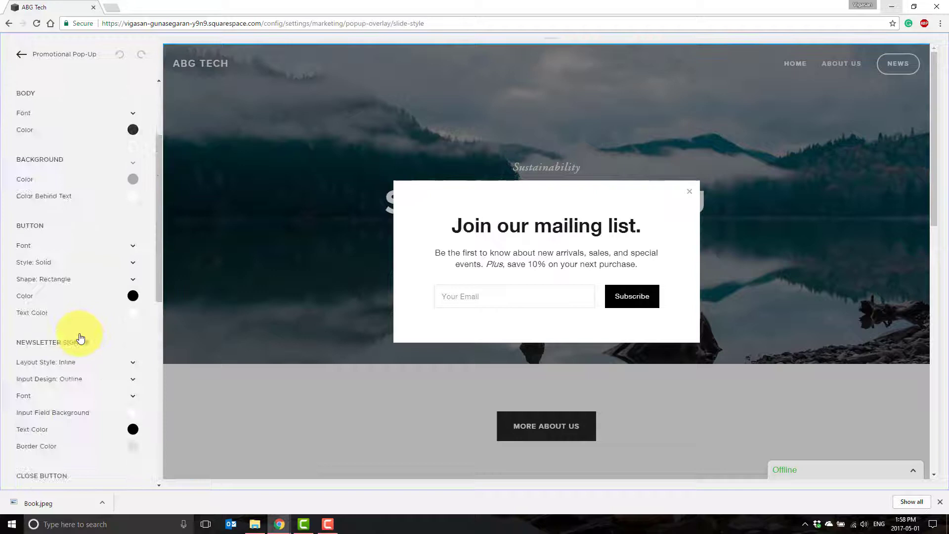
{"action": "scroll", "coordinate": [80, 338], "scroll_direction": "up", "scroll_amount": 3}
{"action": "left_click", "coordinate": [18, 54]}
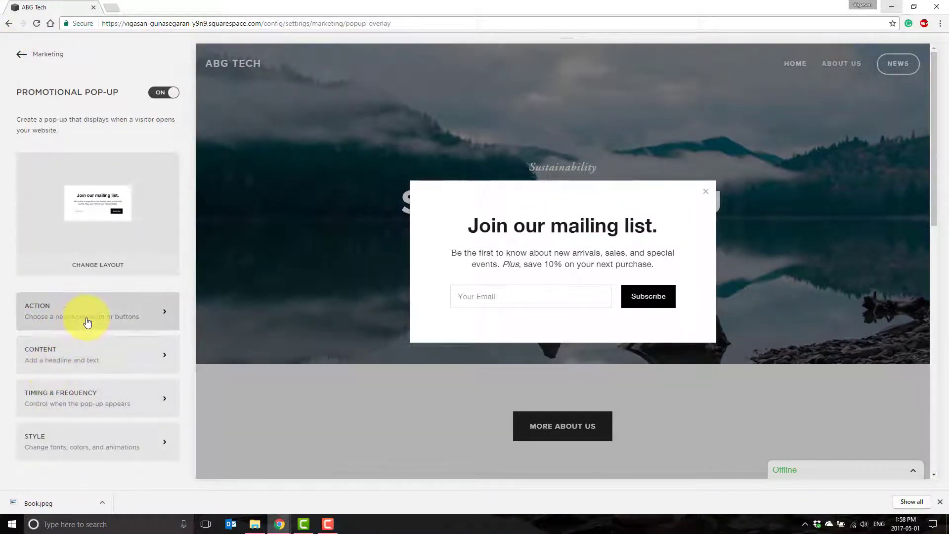
Review the pop-up's Subscribe action and 'Thank you!' message, then return to pop-up settings.
{"action": "left_click", "coordinate": [87, 322]}
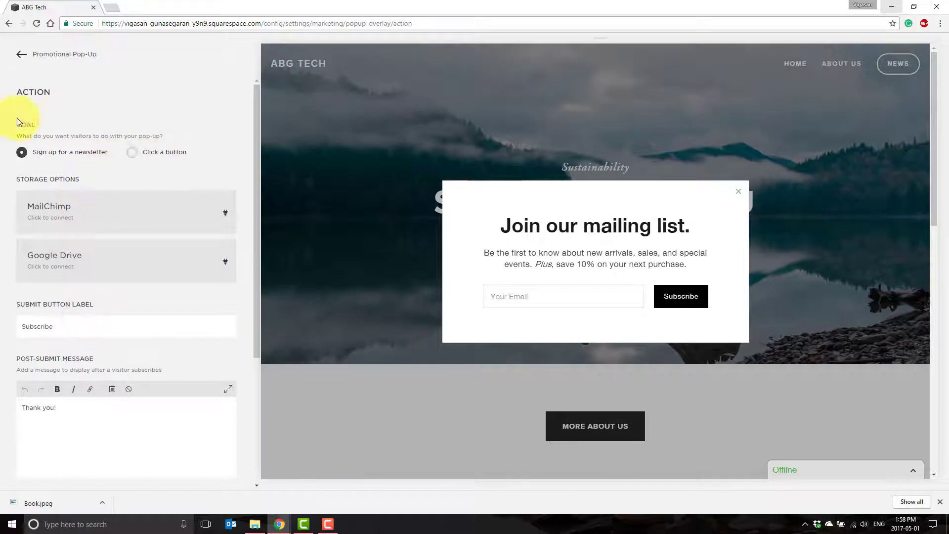
{"action": "scroll", "coordinate": [80, 377], "scroll_direction": "down", "scroll_amount": 4}
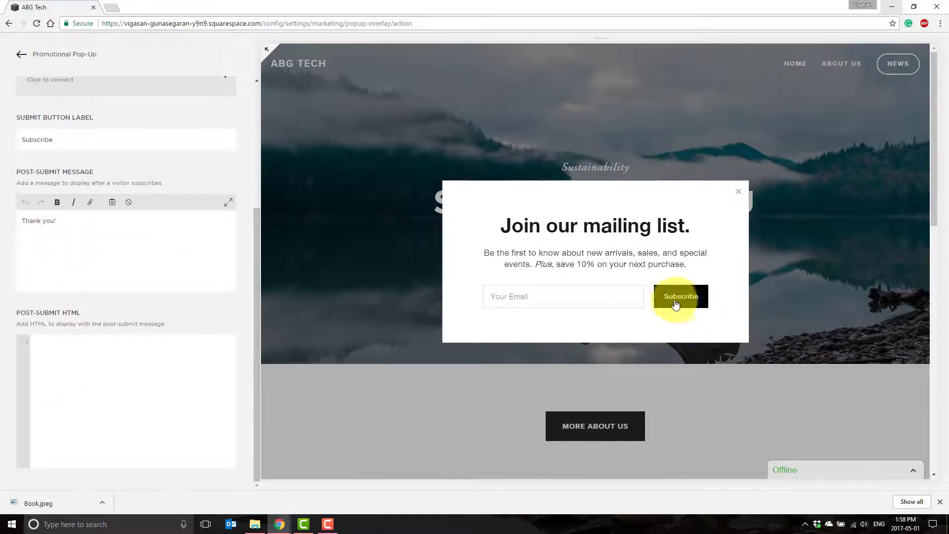
{"action": "left_click_drag", "start_coordinate": [78, 227], "coordinate": [8, 219]}
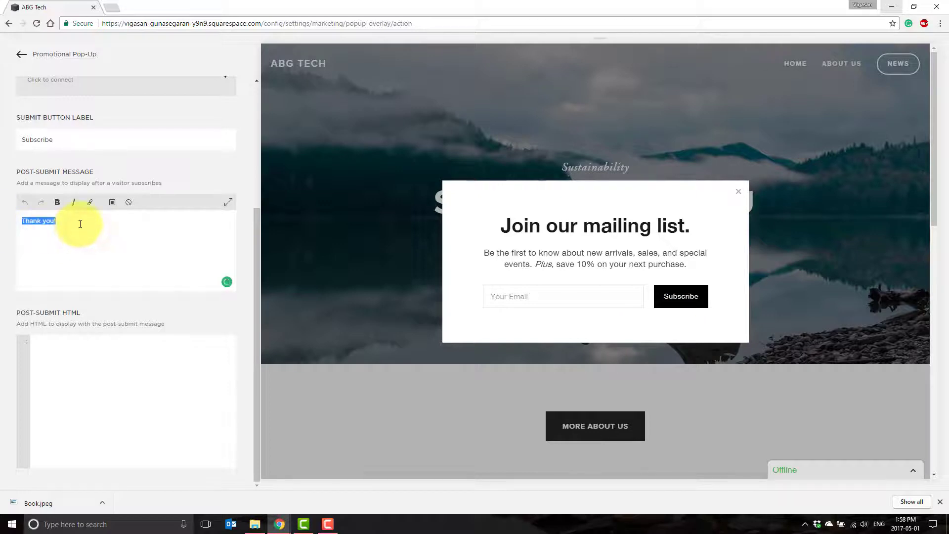
{"action": "left_click", "coordinate": [18, 53]}
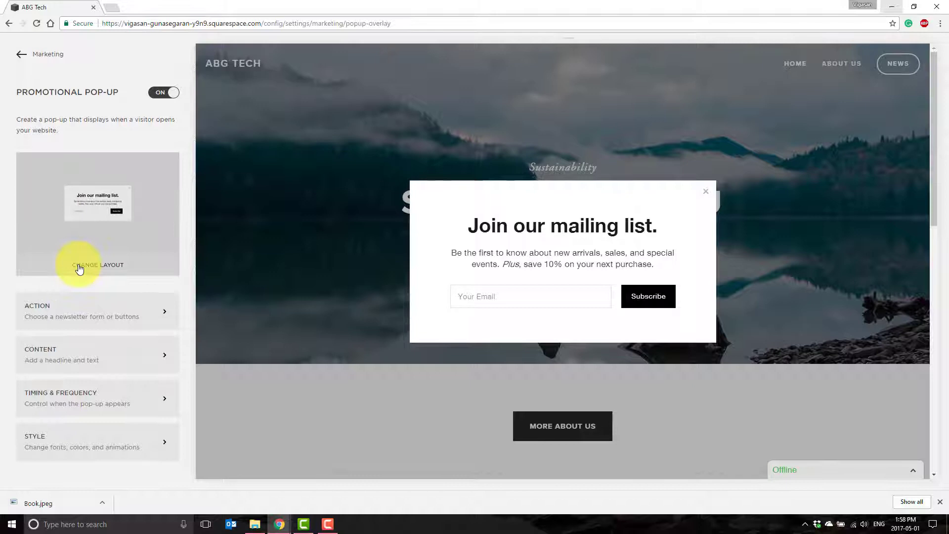
Preview the image-beside-text, text-over-image and SPRING SALE pop-up layouts in turn.
{"action": "left_click", "coordinate": [79, 267]}
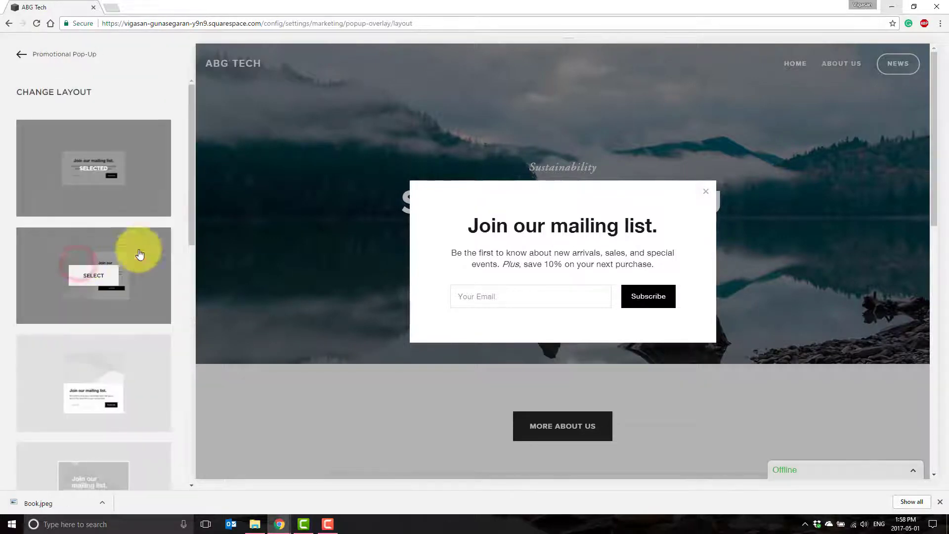
{"action": "left_click", "coordinate": [97, 276]}
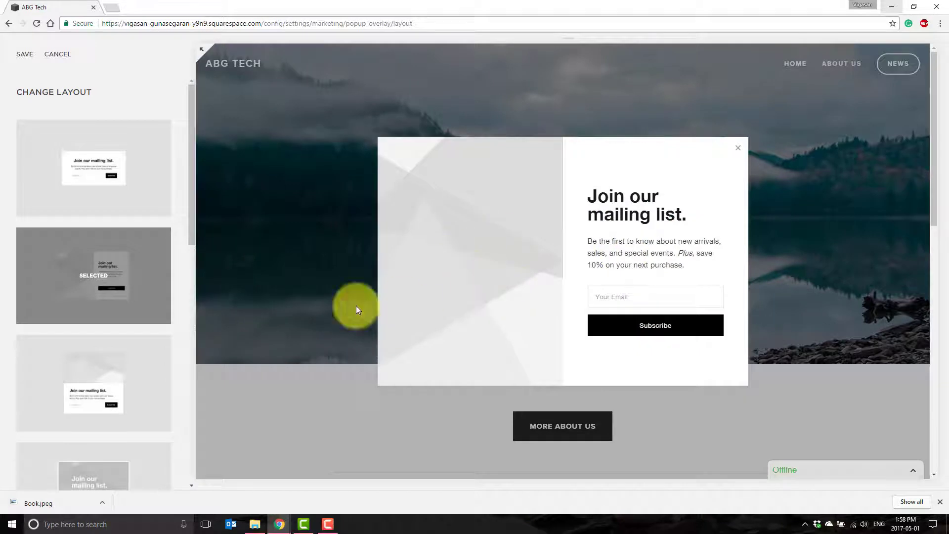
{"action": "scroll", "coordinate": [136, 322], "scroll_direction": "down", "scroll_amount": 2}
{"action": "left_click", "coordinate": [134, 320]}
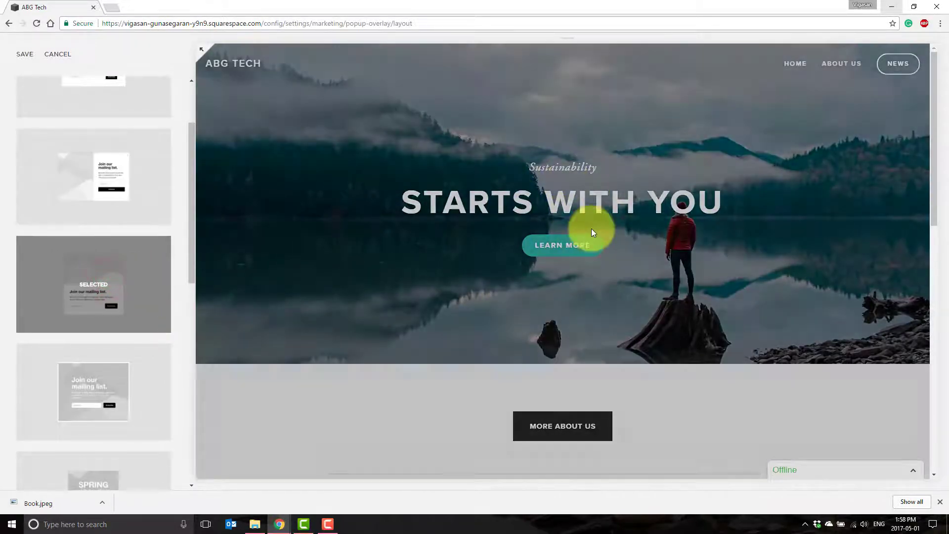
{"action": "scroll", "coordinate": [63, 293], "scroll_direction": "down", "scroll_amount": 3}
{"action": "left_click", "coordinate": [119, 284]}
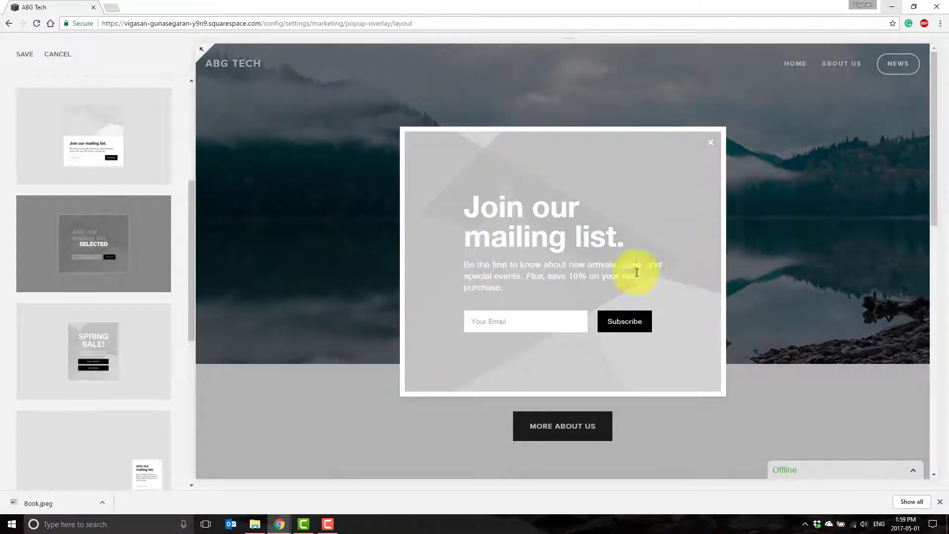
{"action": "scroll", "coordinate": [99, 277], "scroll_direction": "down", "scroll_amount": 3}
{"action": "left_click", "coordinate": [154, 213]}
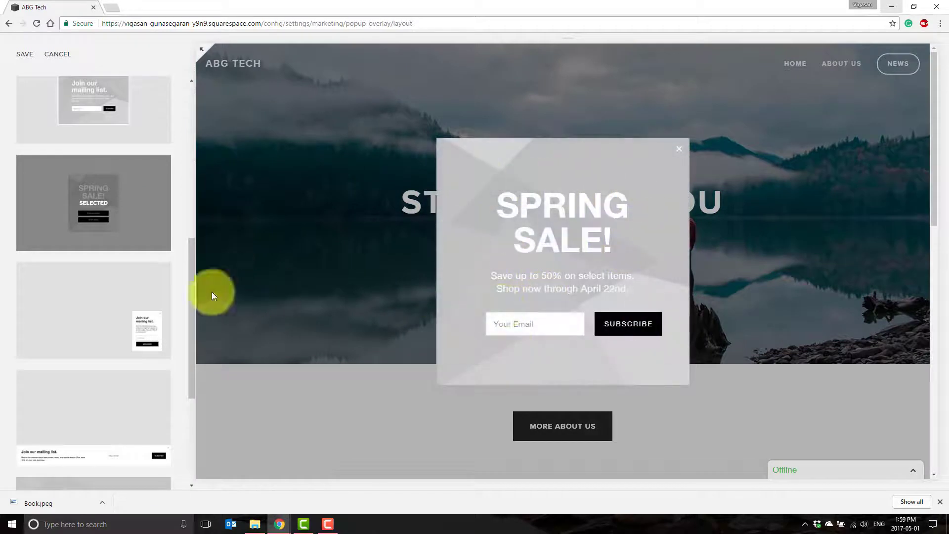
{"action": "scroll", "coordinate": [83, 352], "scroll_direction": "down", "scroll_amount": 4}
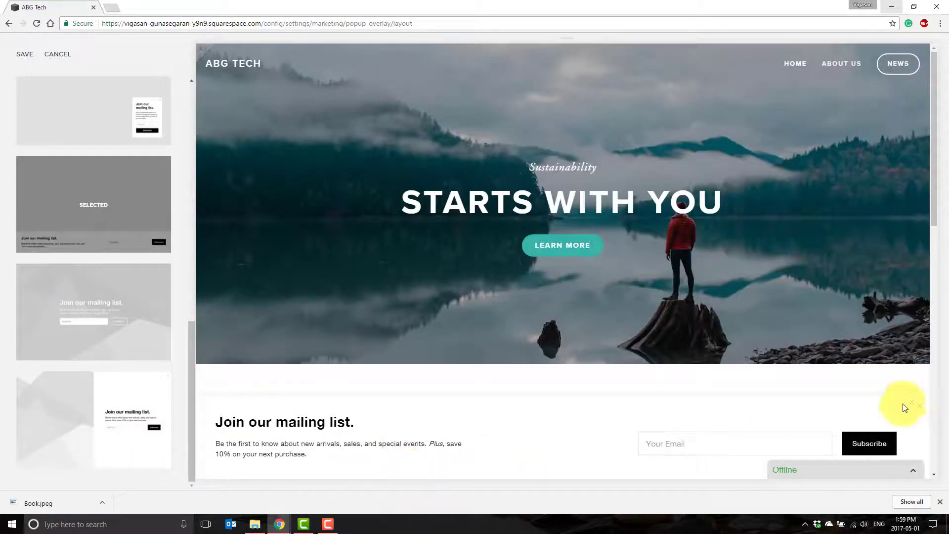
{"action": "scroll", "coordinate": [802, 300], "scroll_direction": "down", "scroll_amount": 4}
{"action": "scroll", "coordinate": [801, 300], "scroll_direction": "up", "scroll_amount": 4}
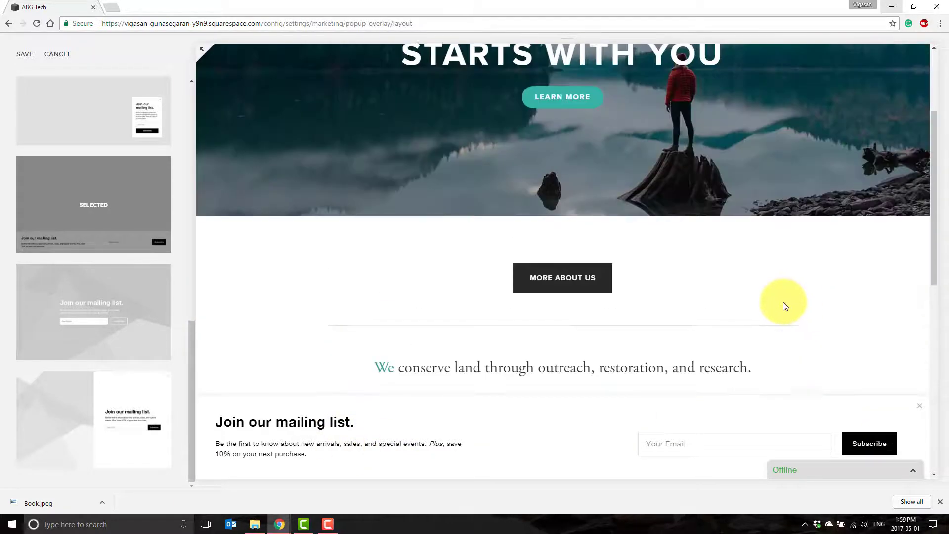
Preview the full-page split, centered and corner layouts, then save the image-left boxed layout.
{"action": "left_click", "coordinate": [117, 440]}
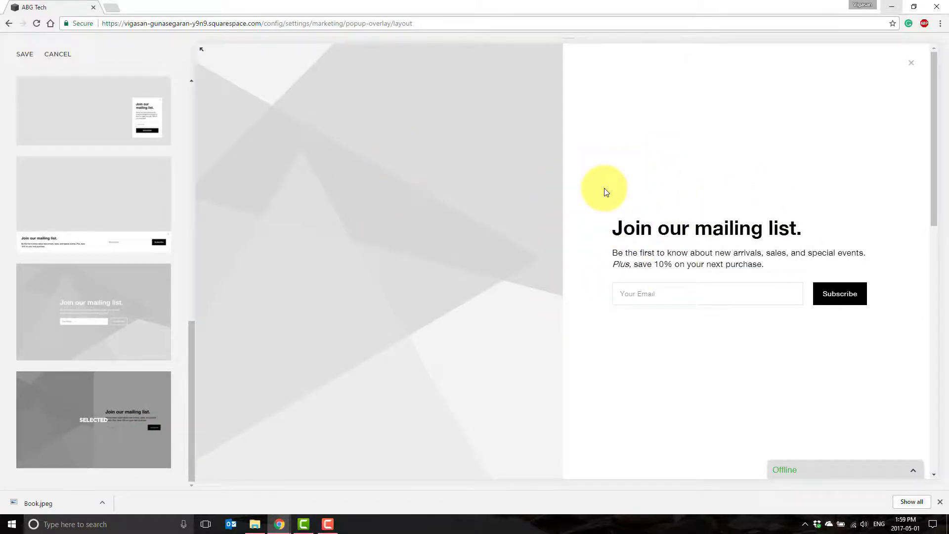
{"action": "left_click", "coordinate": [142, 349]}
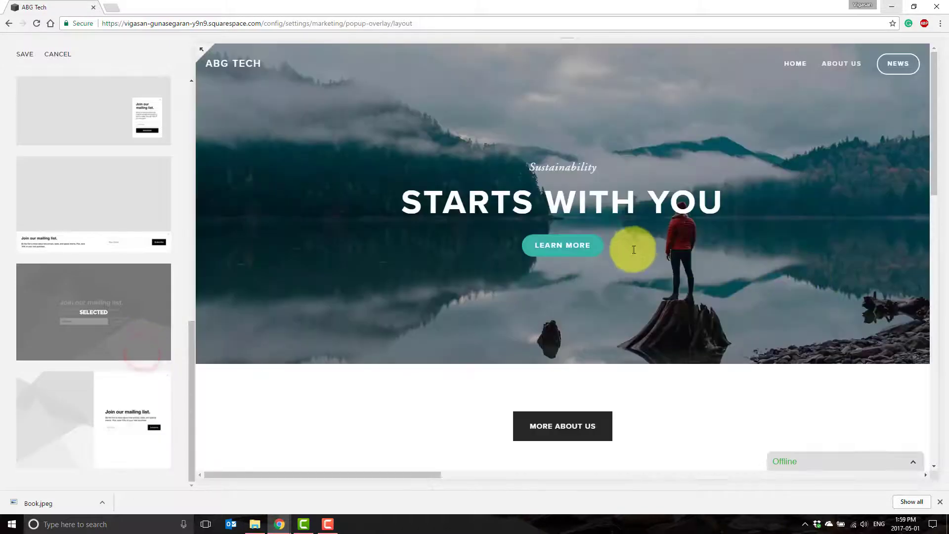
{"action": "scroll", "coordinate": [91, 324], "scroll_direction": "up", "scroll_amount": 6}
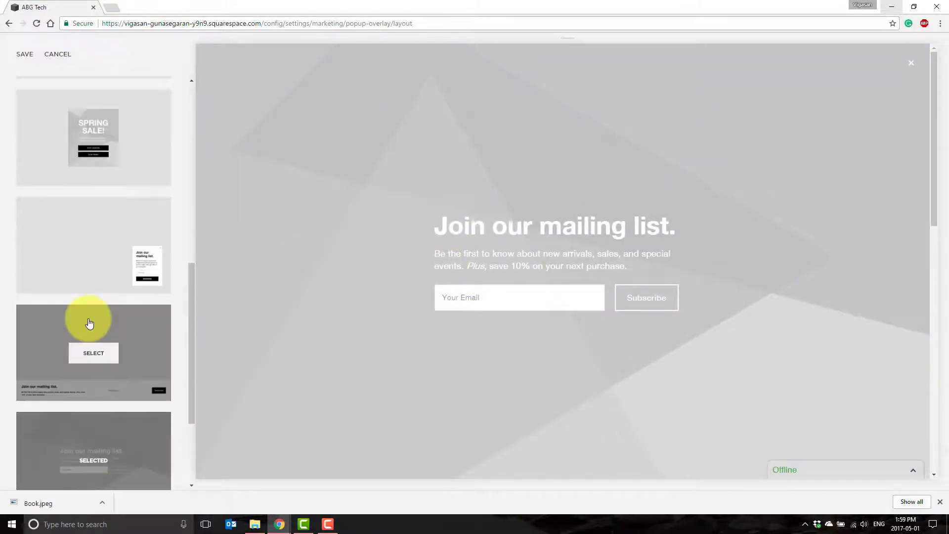
{"action": "scroll", "coordinate": [93, 322], "scroll_direction": "down", "scroll_amount": 2}
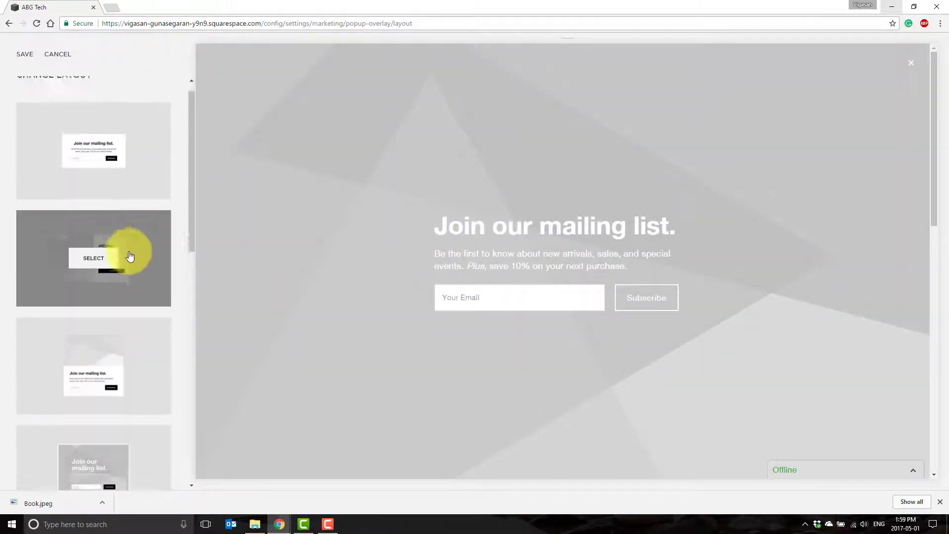
{"action": "left_click", "coordinate": [155, 354]}
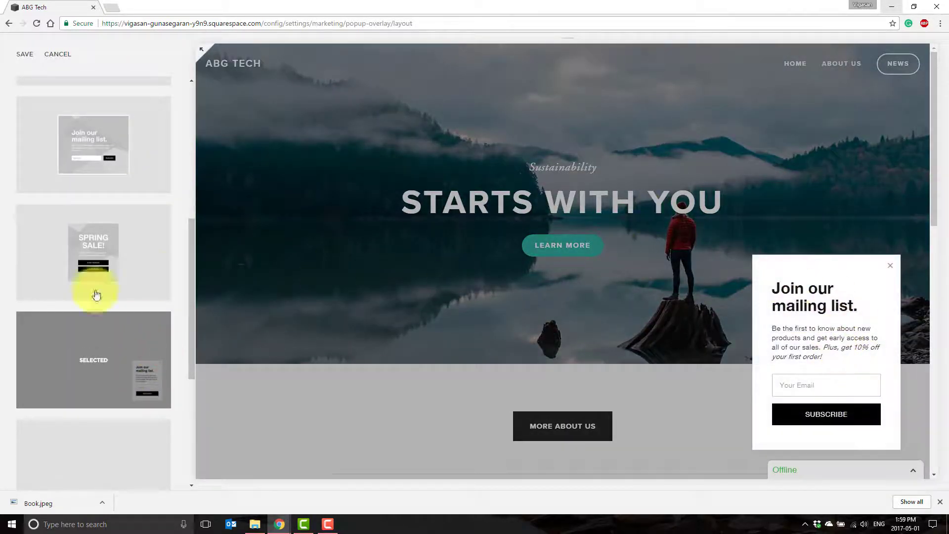
{"action": "scroll", "coordinate": [77, 382], "scroll_direction": "down", "scroll_amount": 1}
{"action": "scroll", "coordinate": [84, 356], "scroll_direction": "down", "scroll_amount": 3}
{"action": "scroll", "coordinate": [134, 343], "scroll_direction": "up", "scroll_amount": 5}
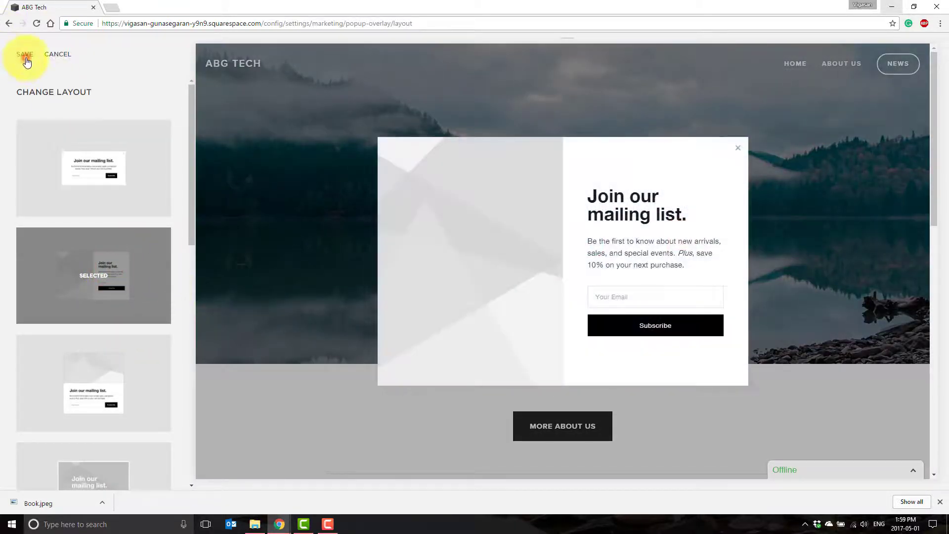
{"action": "left_click", "coordinate": [27, 59]}
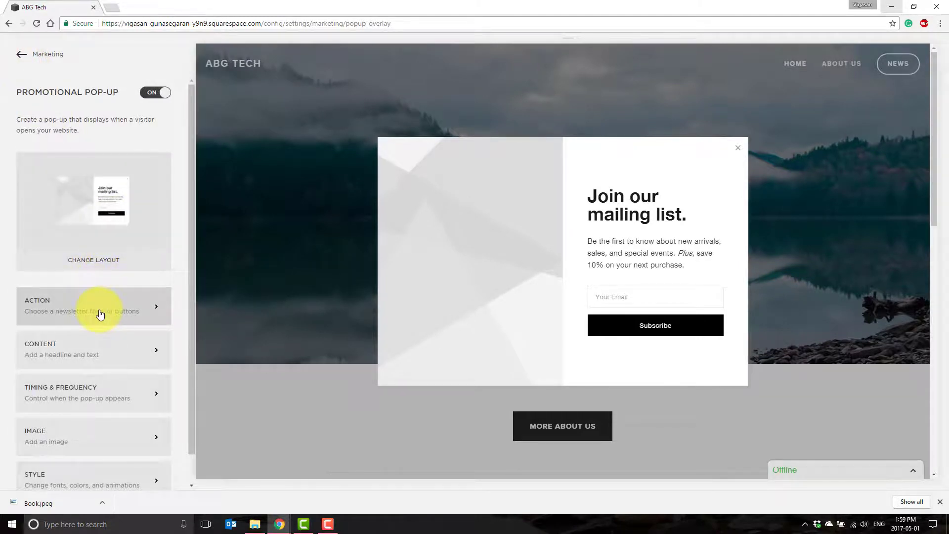
Upload Book.jpeg to the pop-up image and remove the duplicate copy.
{"action": "left_click", "coordinate": [78, 430]}
{"action": "left_click", "coordinate": [20, 54]}
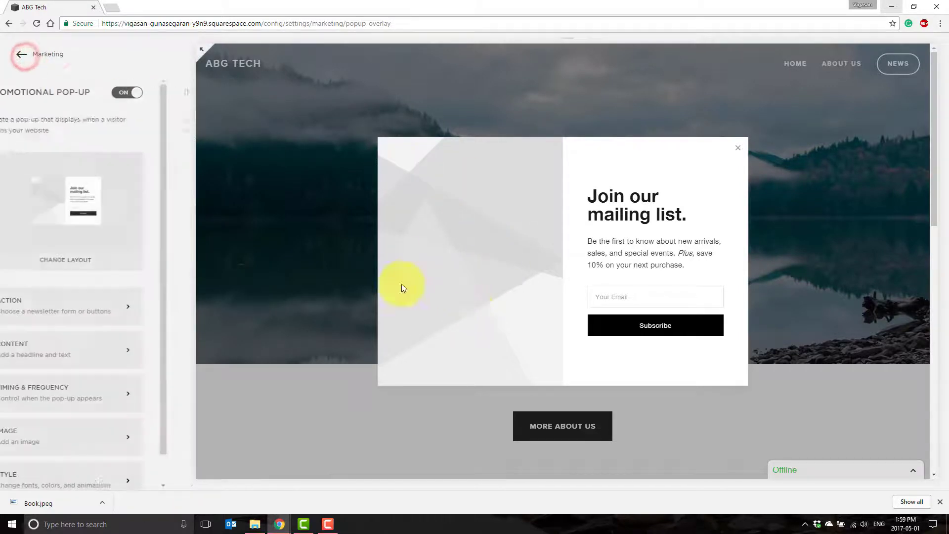
{"action": "left_click", "coordinate": [78, 442]}
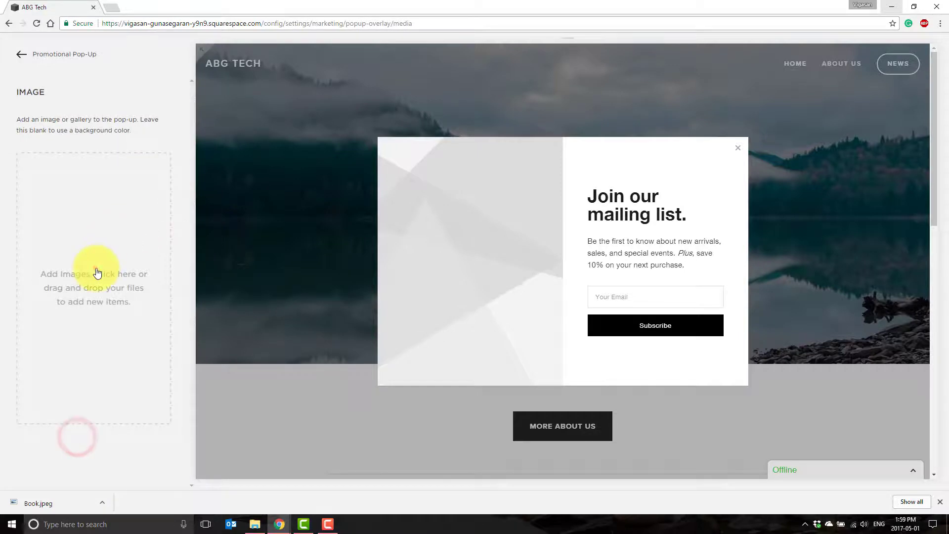
{"action": "left_click", "coordinate": [96, 268]}
{"action": "left_click", "coordinate": [439, 270]}
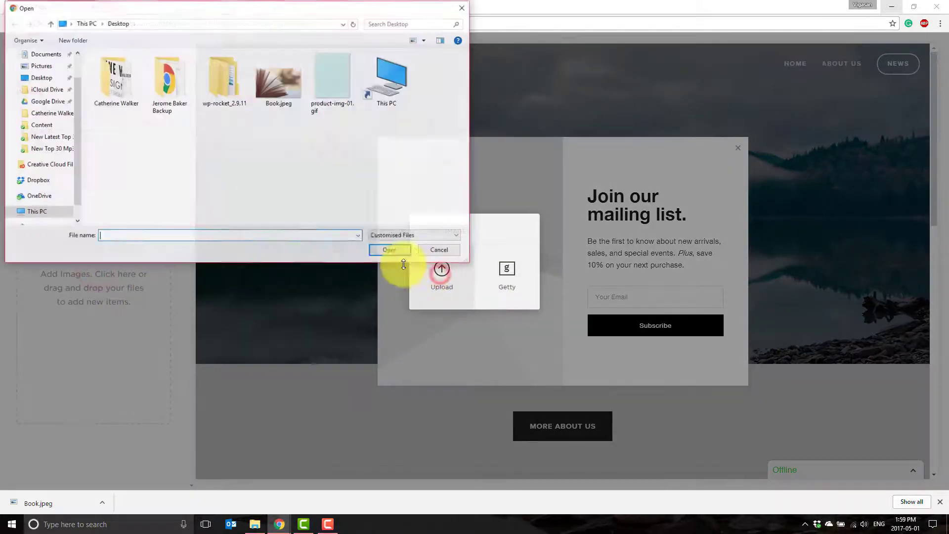
{"action": "double_click", "coordinate": [271, 84]}
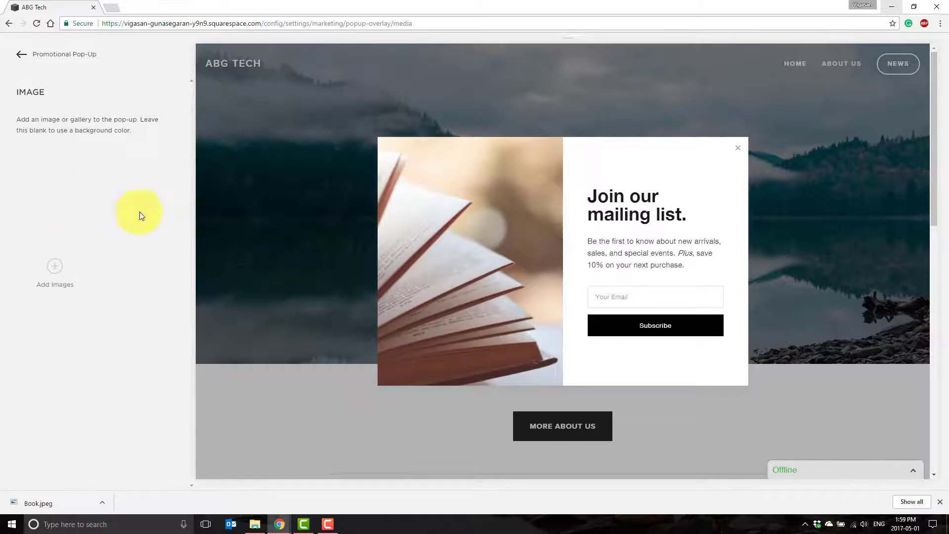
{"action": "mouse_move", "coordinate": [141, 212]}
{"action": "left_click", "coordinate": [163, 176]}
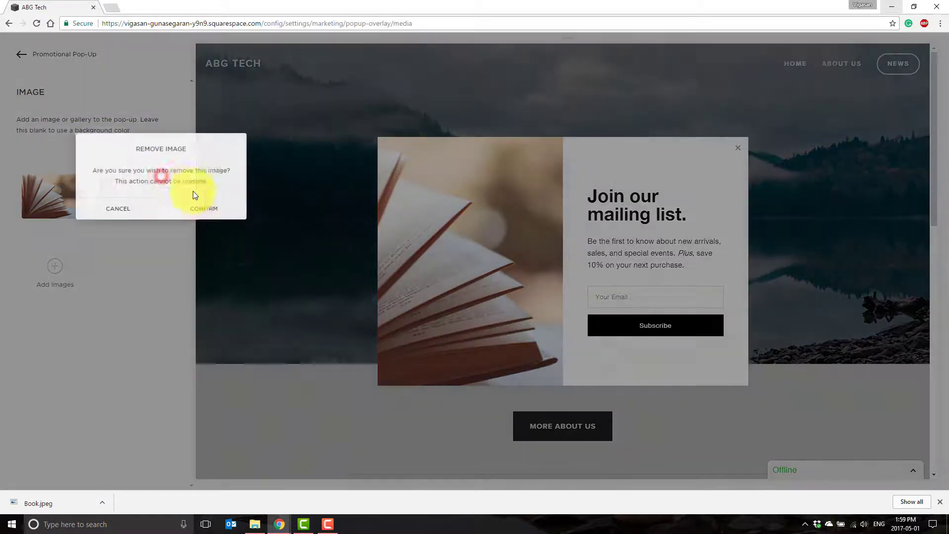
{"action": "left_click", "coordinate": [205, 203]}
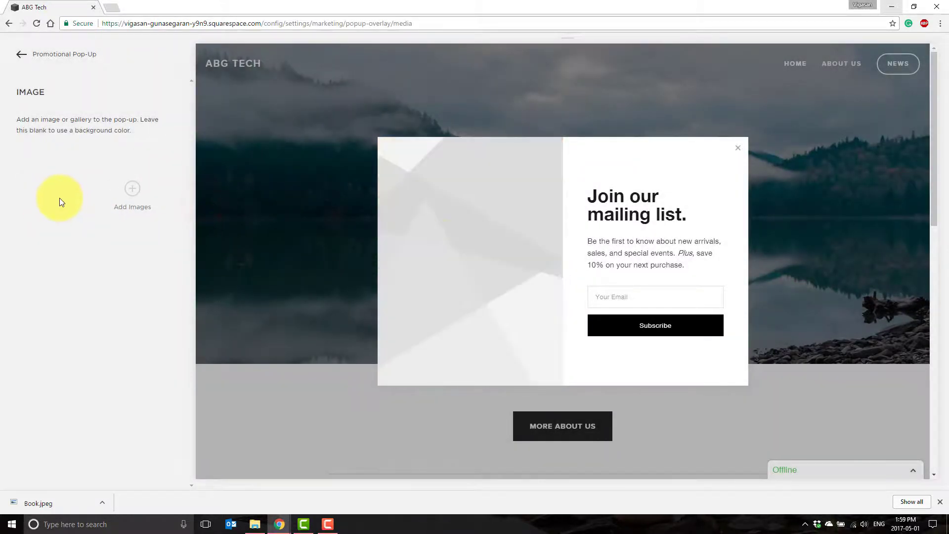
Upload Book.jpeg again as the pop-up image and shift its focal point left.
{"action": "left_click", "coordinate": [132, 189]}
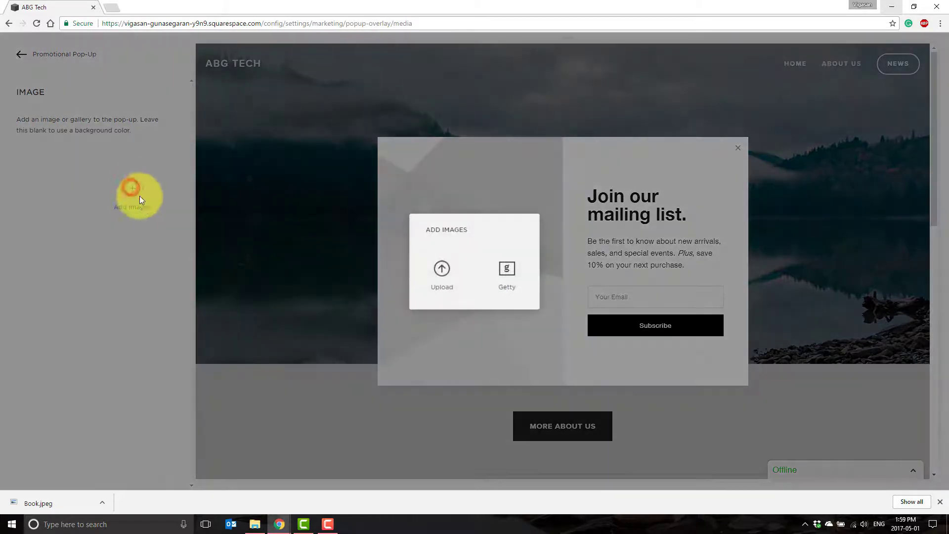
{"action": "left_click", "coordinate": [441, 276]}
{"action": "left_click", "coordinate": [271, 89]}
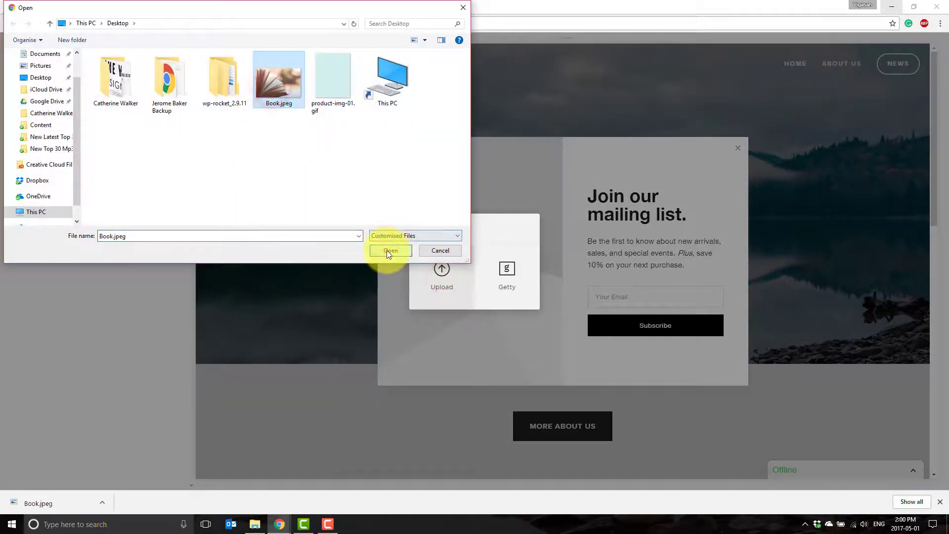
{"action": "left_click", "coordinate": [387, 250]}
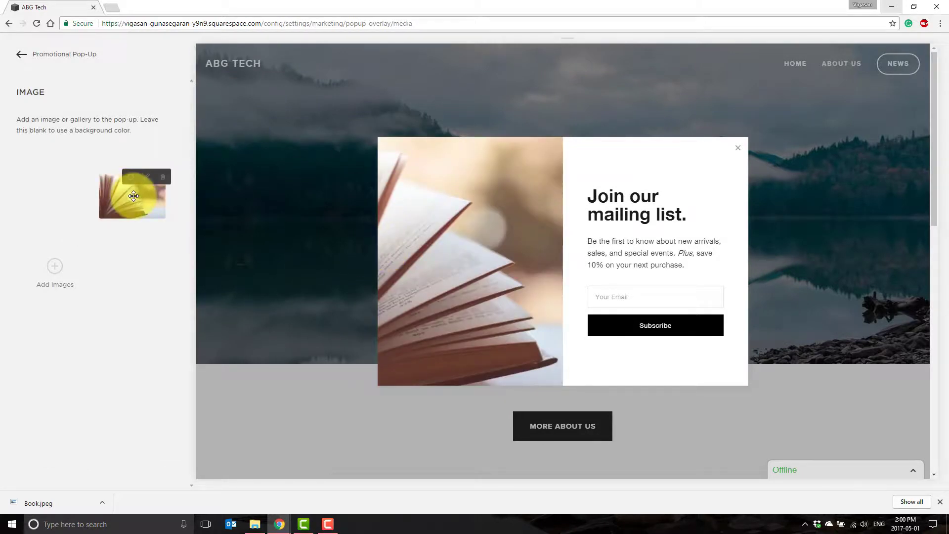
{"action": "mouse_move", "coordinate": [134, 197]}
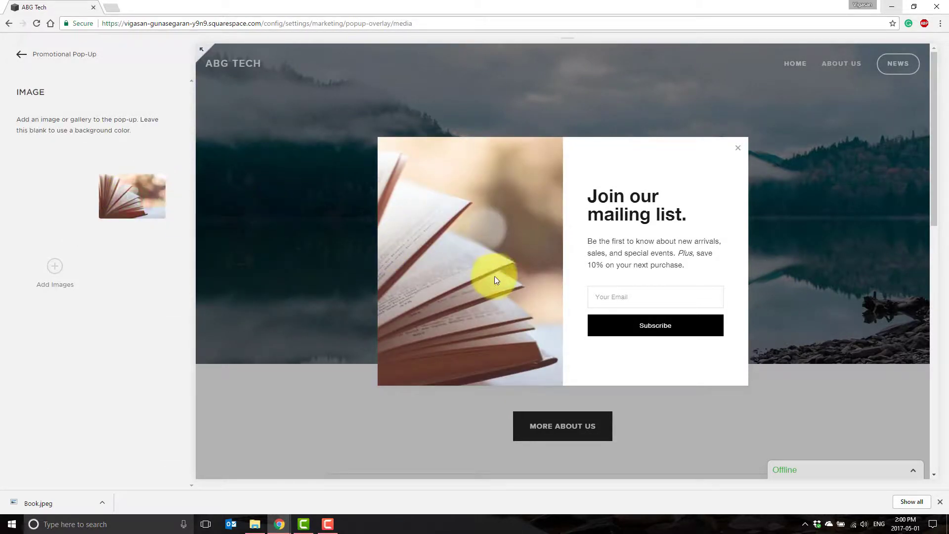
{"action": "left_click_drag", "start_coordinate": [134, 198], "coordinate": [112, 194]}
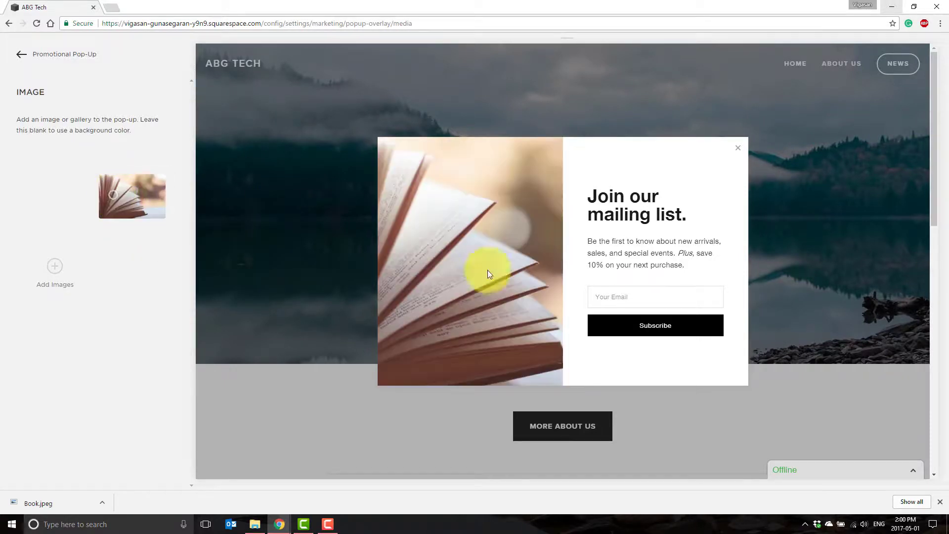
{"action": "left_click", "coordinate": [106, 195]}
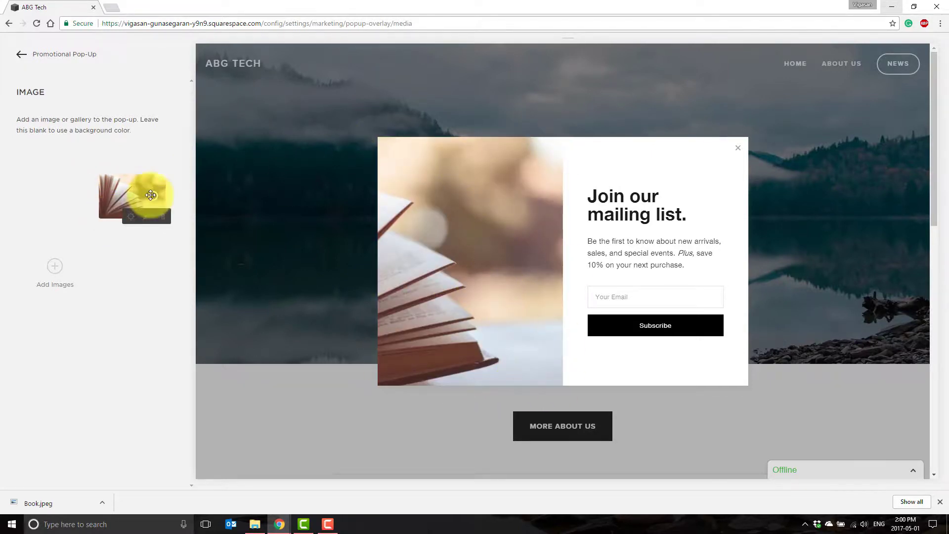
Check the 'Join our mailing list.' headline in Content, leaving it unchanged.
{"action": "left_click", "coordinate": [16, 56]}
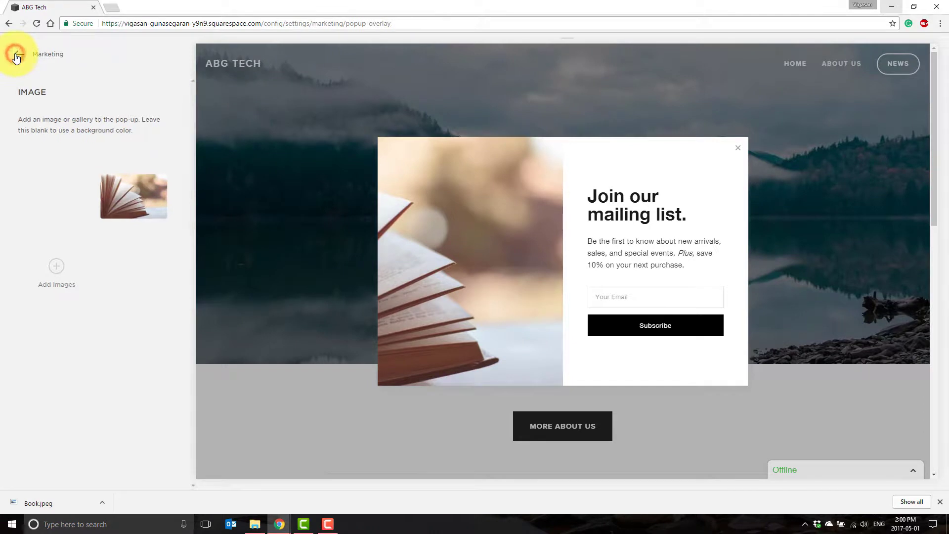
{"action": "left_click", "coordinate": [86, 357]}
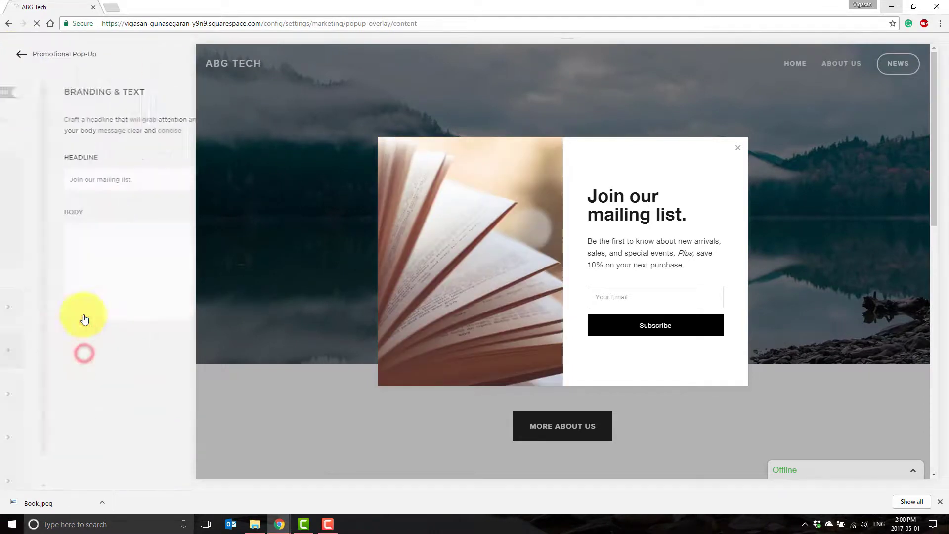
{"action": "left_click_drag", "start_coordinate": [79, 180], "coordinate": [1, 171]}
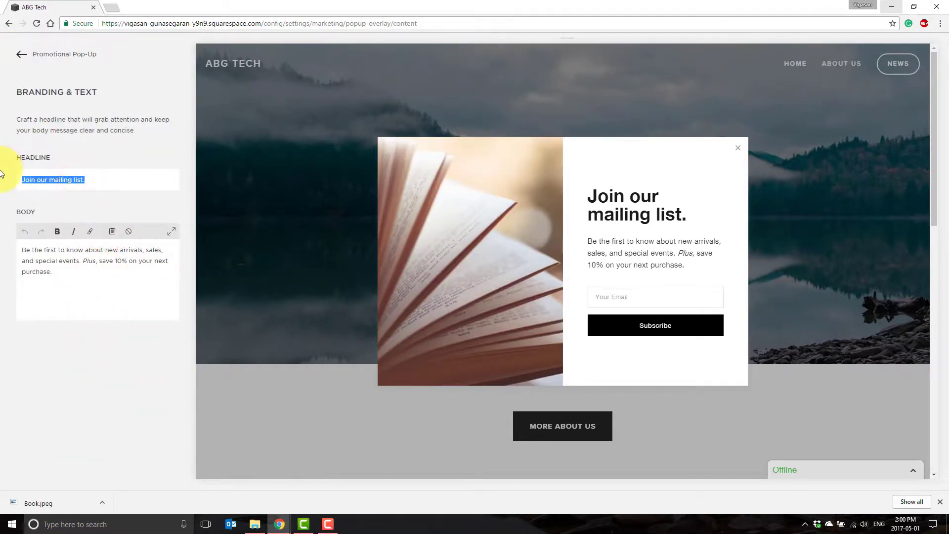
{"action": "left_click", "coordinate": [18, 55]}
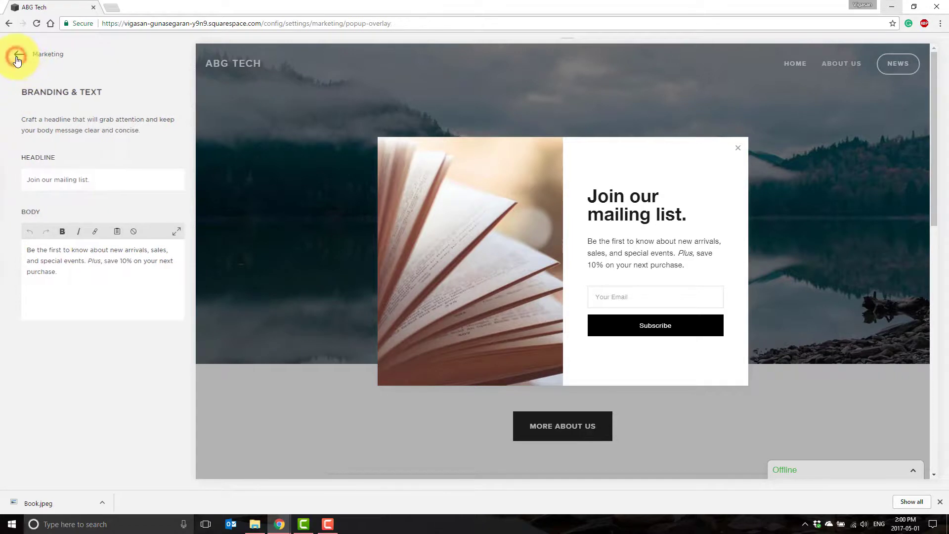